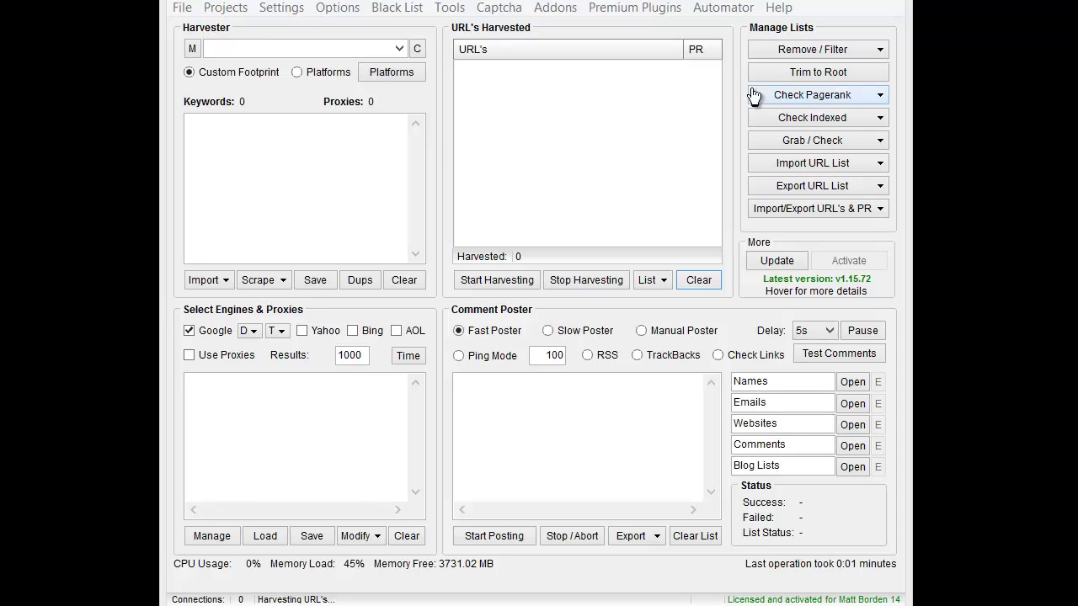
# Import the text file "All Urls1" from the ~Vids folder, adding its entries to the current harvested URL list.
pyautogui.click(801, 165)
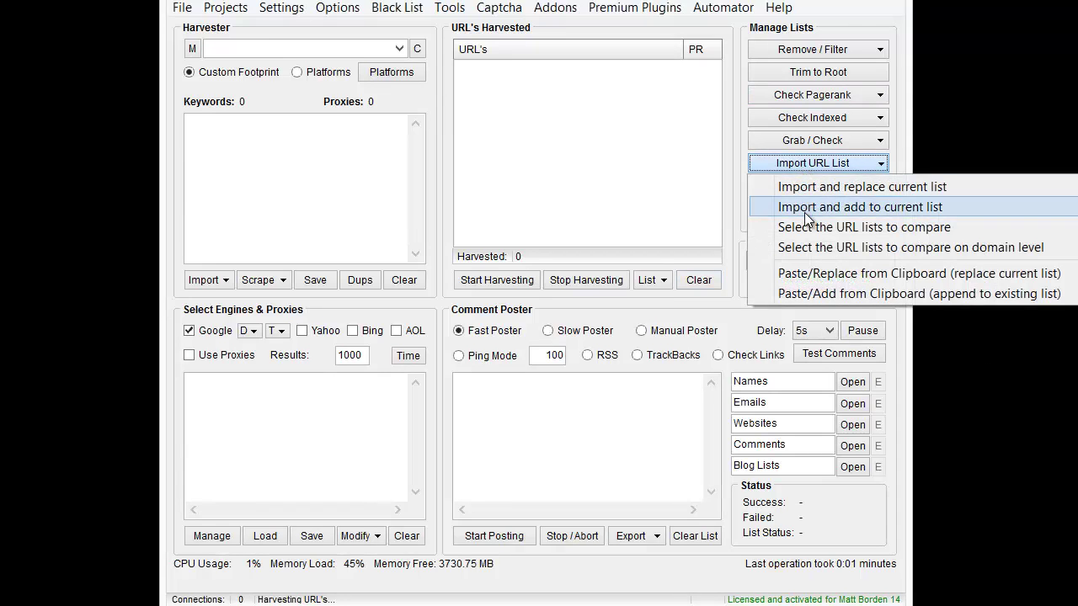
pyautogui.click(804, 212)
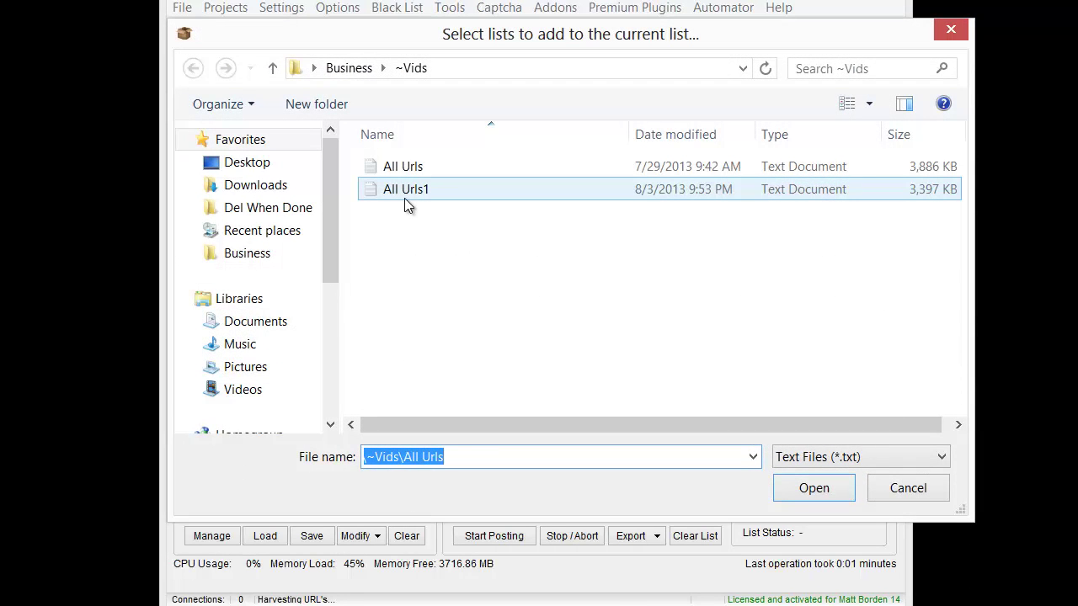
pyautogui.doubleClick(413, 194)
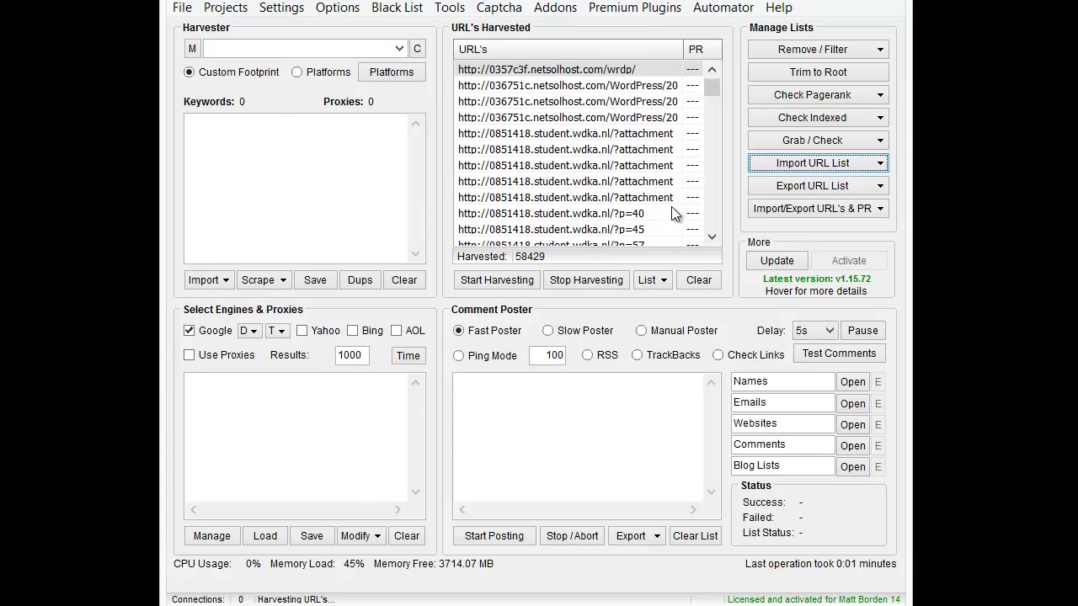
# Compare the harvested list against the "All Urls" file at URL level to remove the matching URLs.
pyautogui.click(804, 165)
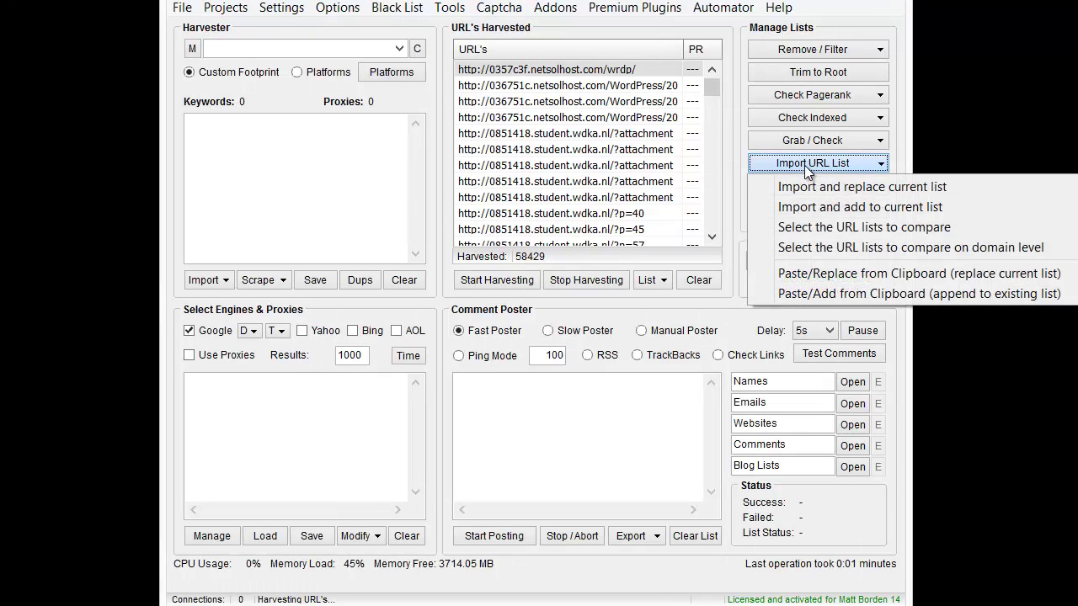
pyautogui.click(824, 227)
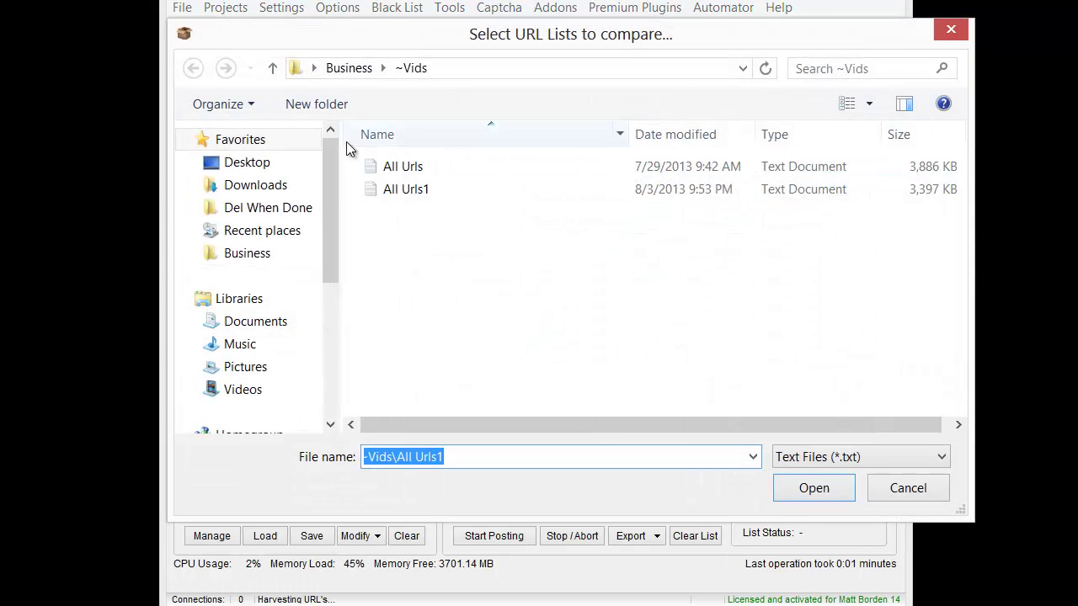
pyautogui.click(416, 165)
pyautogui.doubleClick(416, 166)
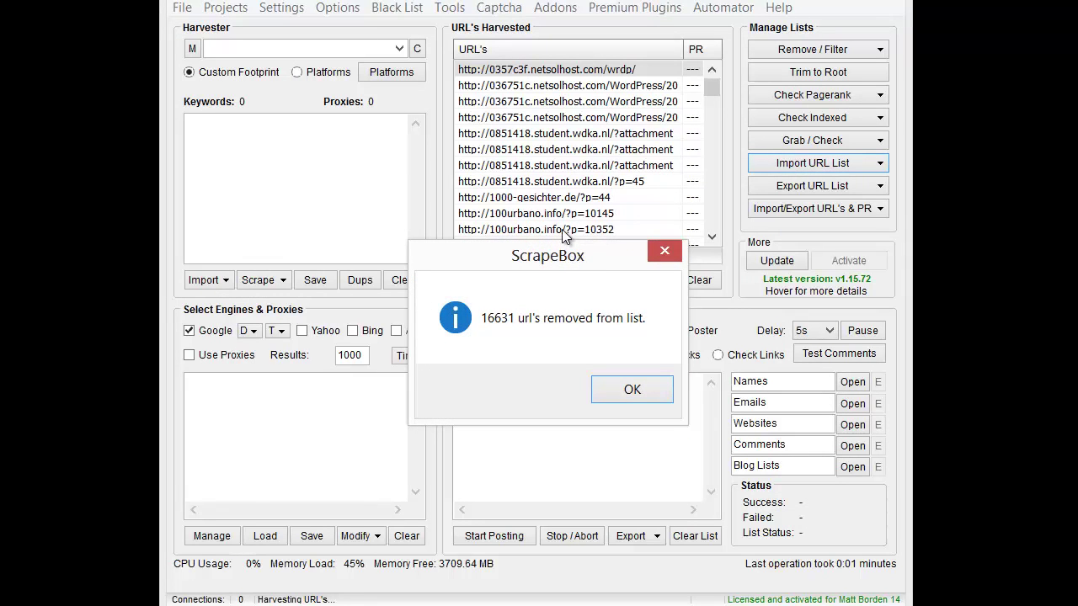
pyautogui.moveTo(566, 257); pyautogui.dragTo(233, 135)
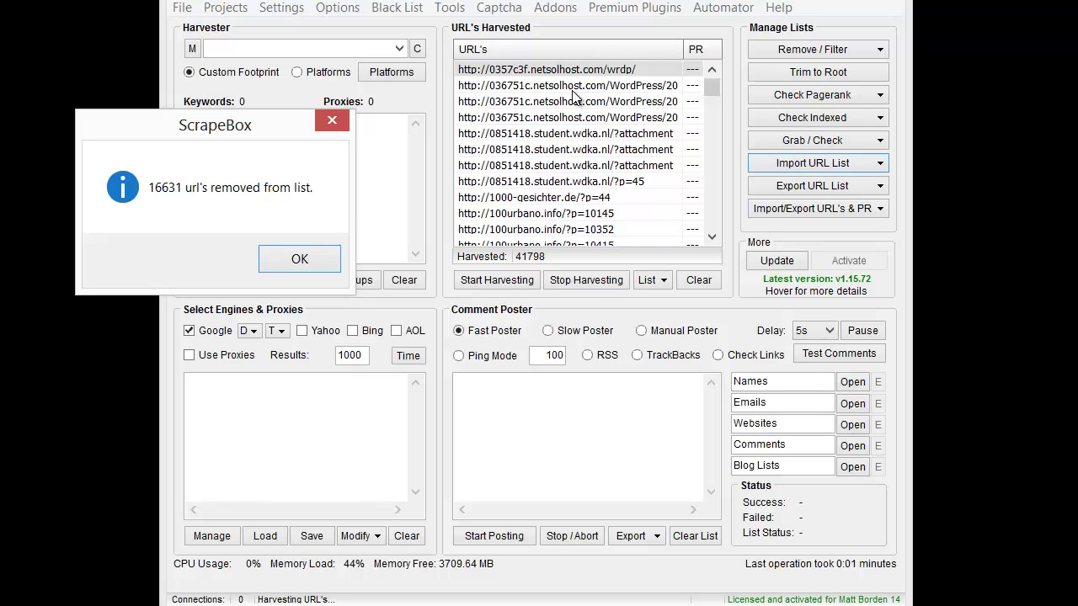
pyautogui.click(314, 262)
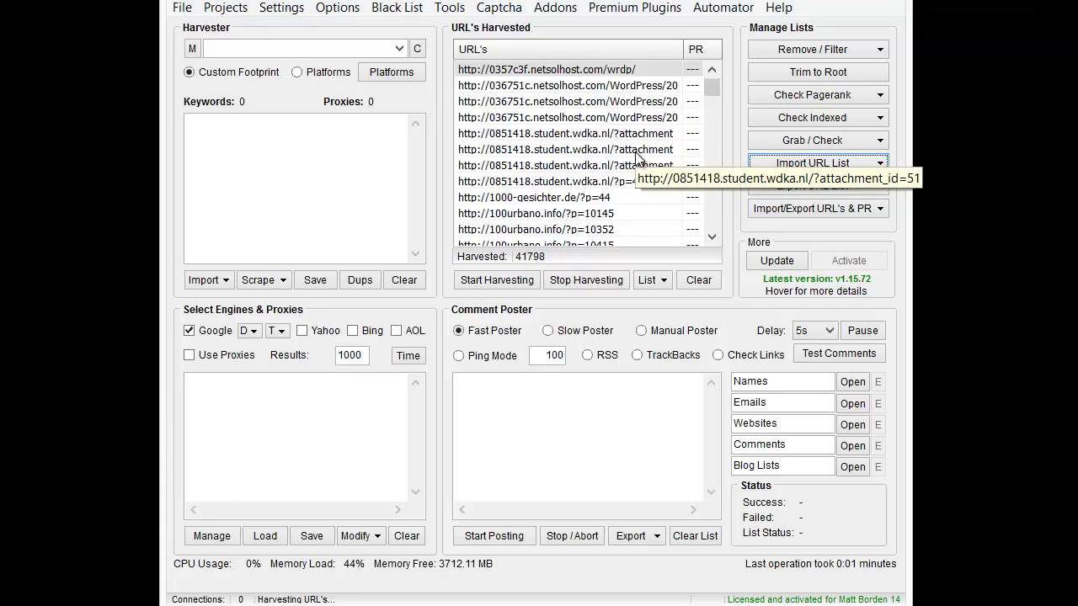
# Compare the harvested list against the "All Urls" file on domain level to remove URLs from matching domains.
pyautogui.click(807, 162)
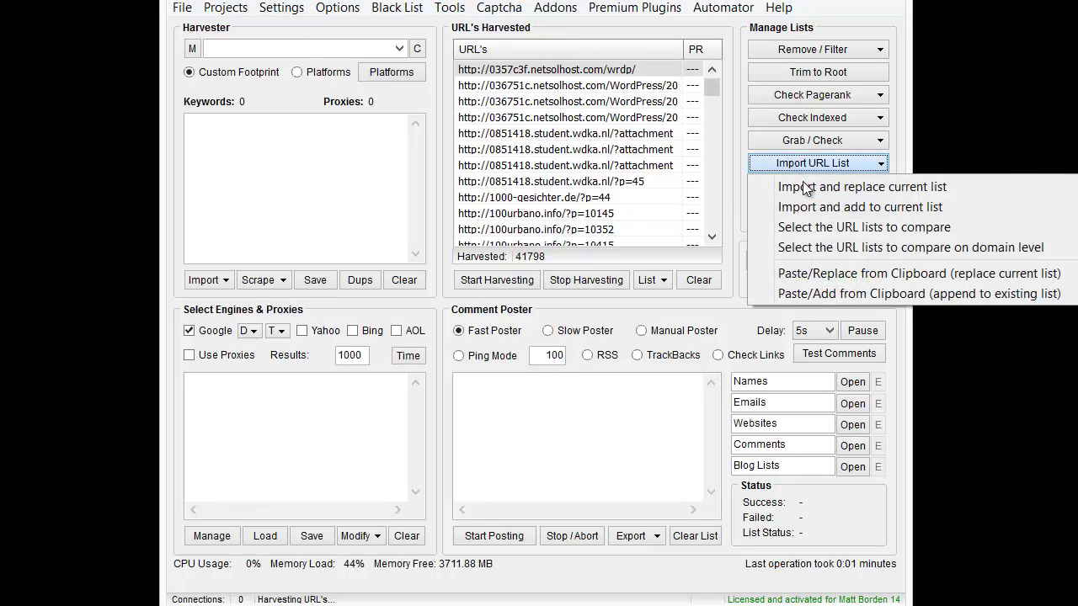
pyautogui.click(823, 248)
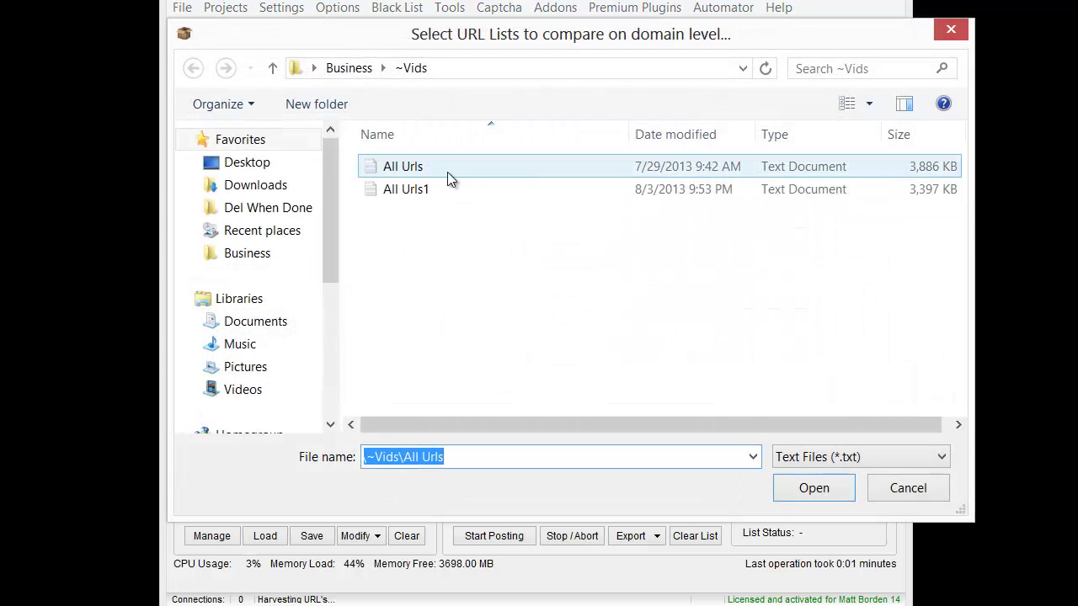
pyautogui.doubleClick(441, 165)
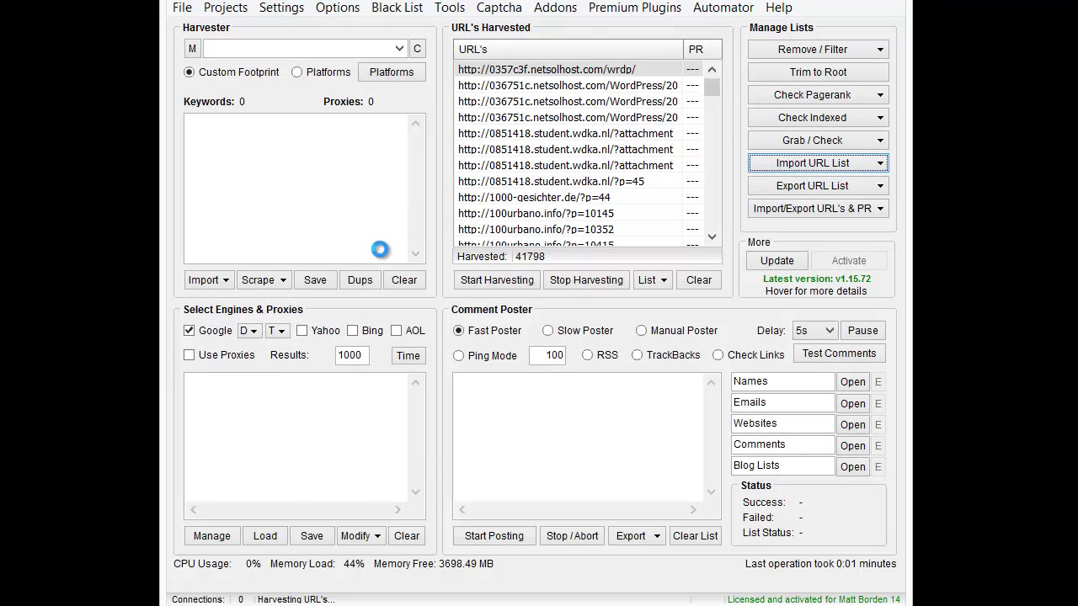
pyautogui.click(630, 389)
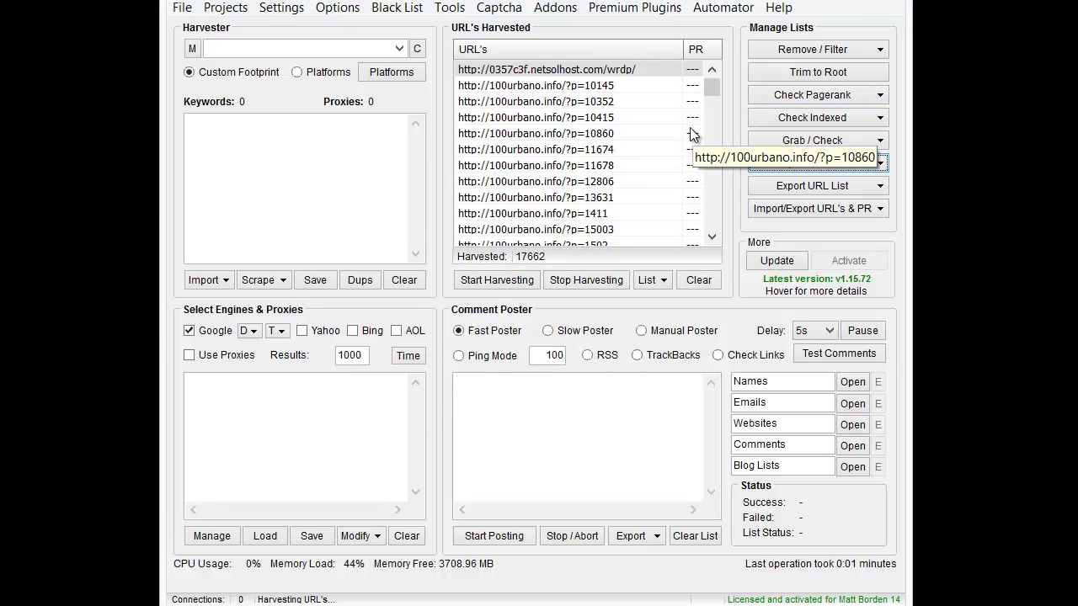
pyautogui.click(578, 120)
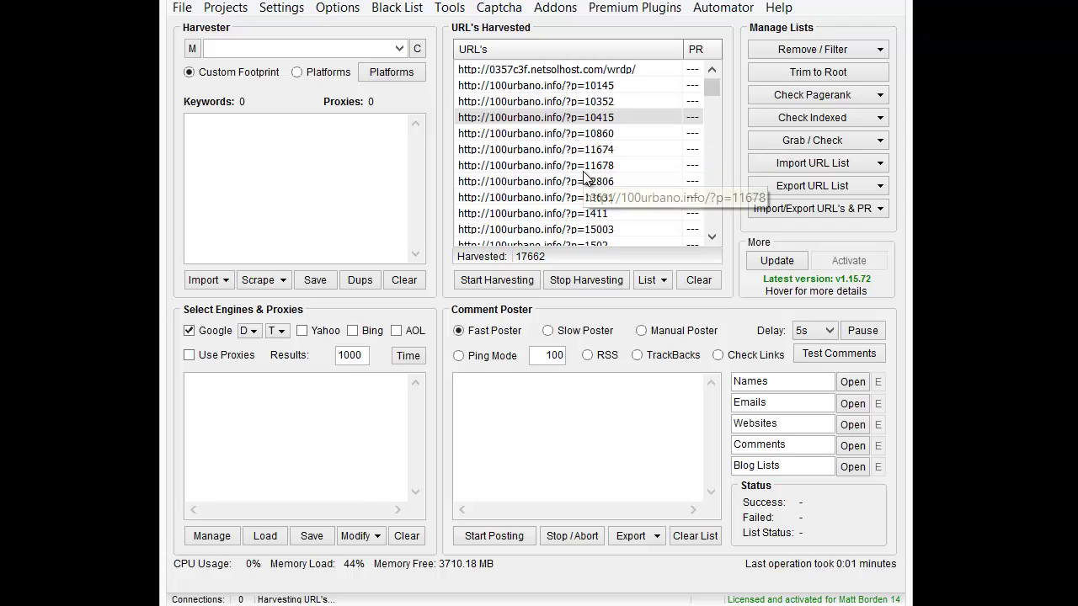
# Clear the harvested URLs and import the "All Urls" file by adding it to the current list.
pyautogui.click(698, 280)
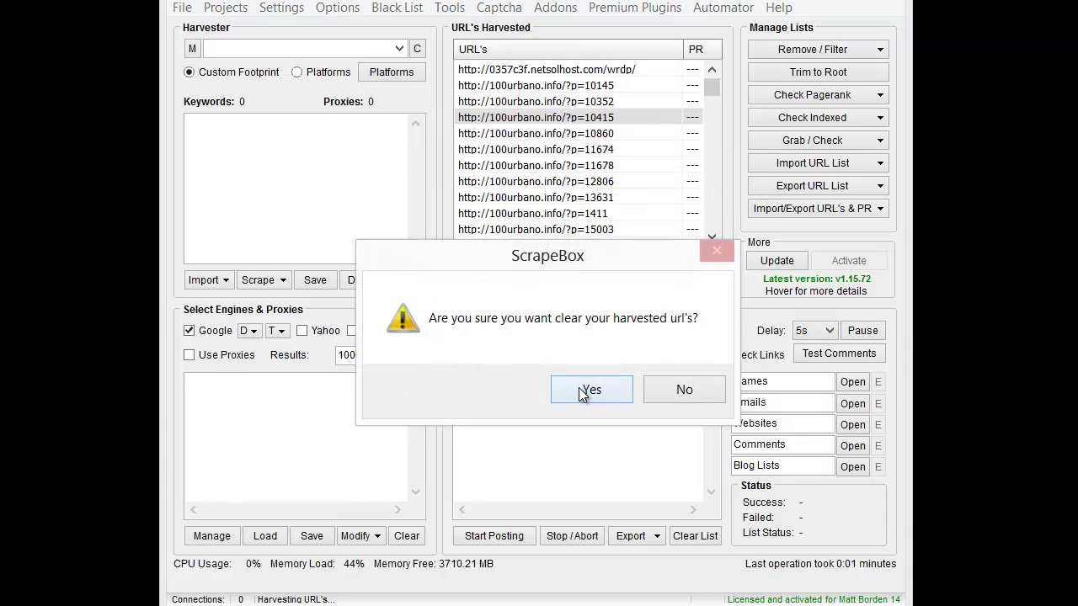
pyautogui.click(589, 387)
pyautogui.click(796, 164)
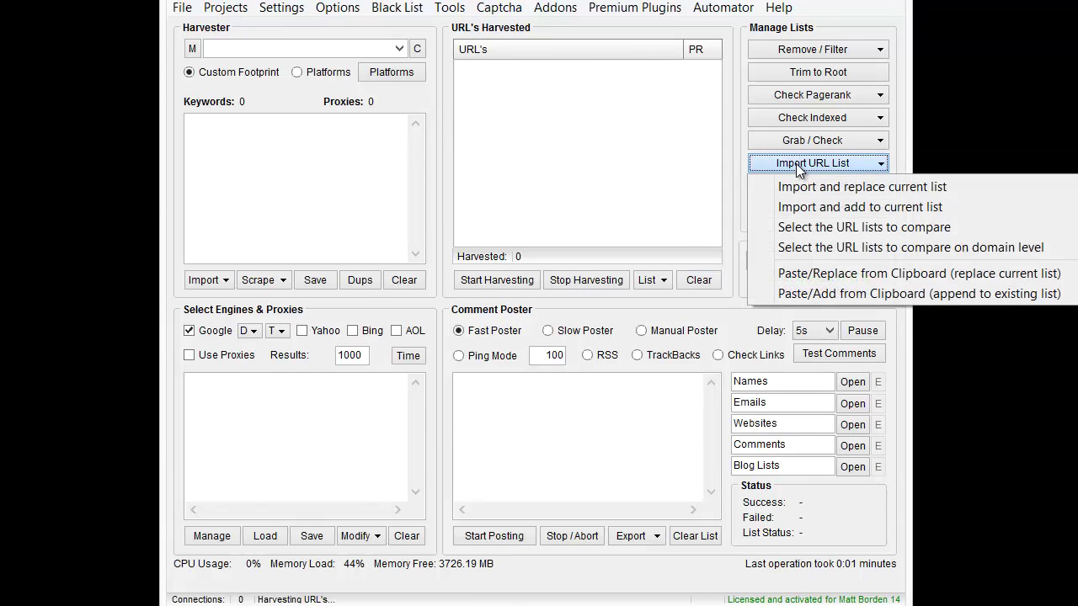
pyautogui.click(810, 211)
pyautogui.doubleClick(413, 174)
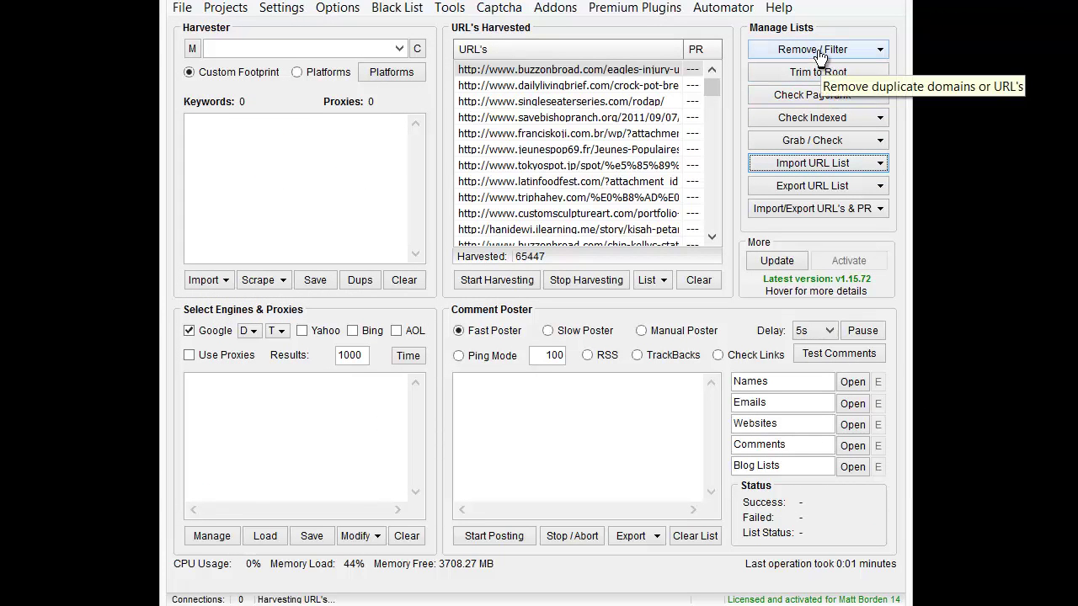
# Remove all harvested URLs containing ".com" from the list.
pyautogui.click(836, 52)
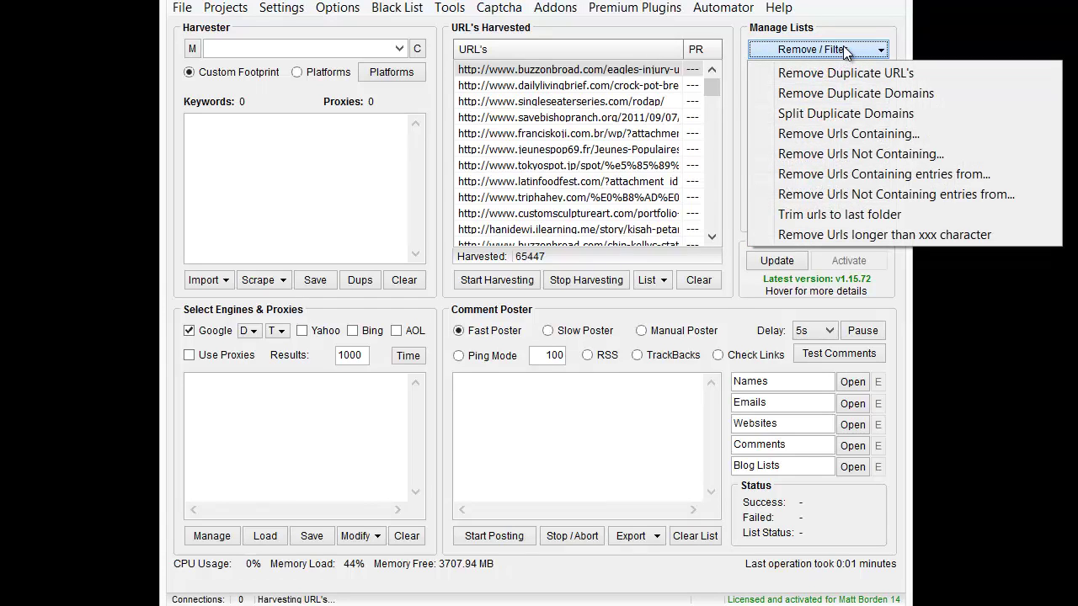
pyautogui.click(846, 133)
pyautogui.write('.com')
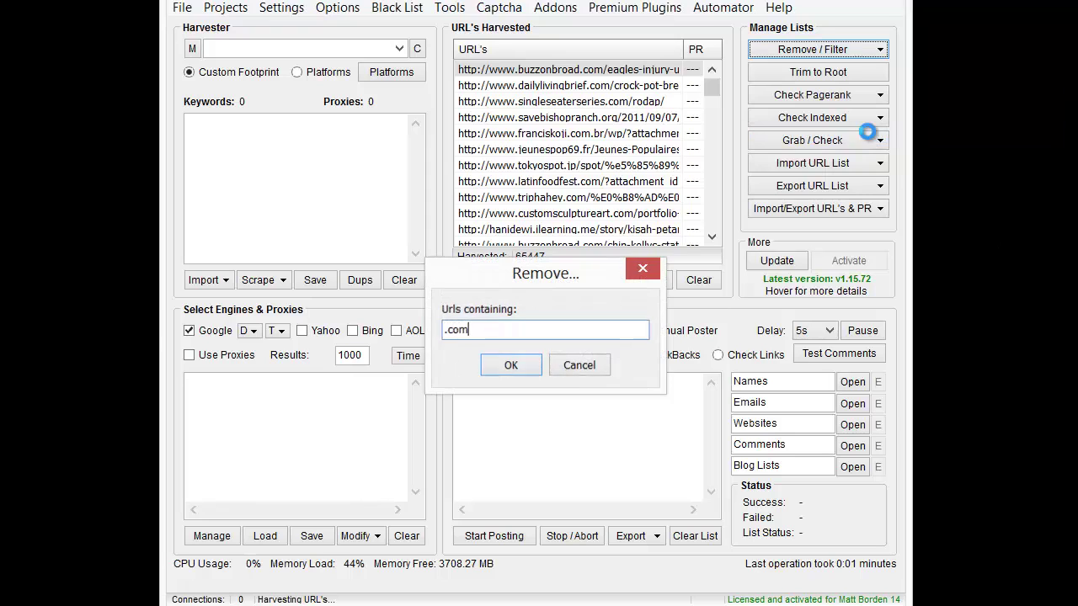
pyautogui.press('Return')
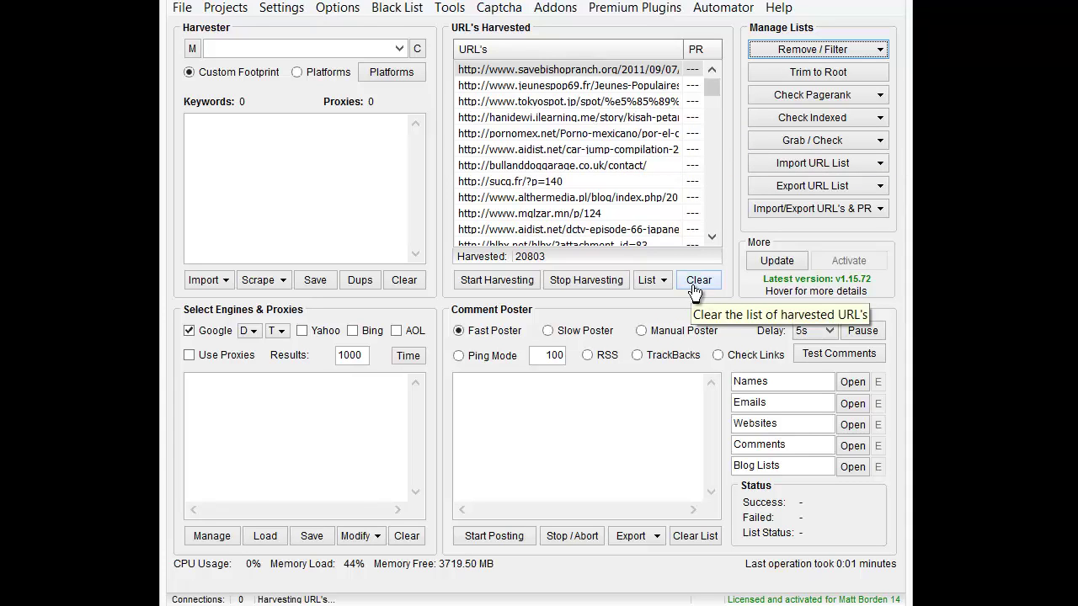
# Filter the harvested list by removing every URL that does not contain ".edu".
pyautogui.click(798, 51)
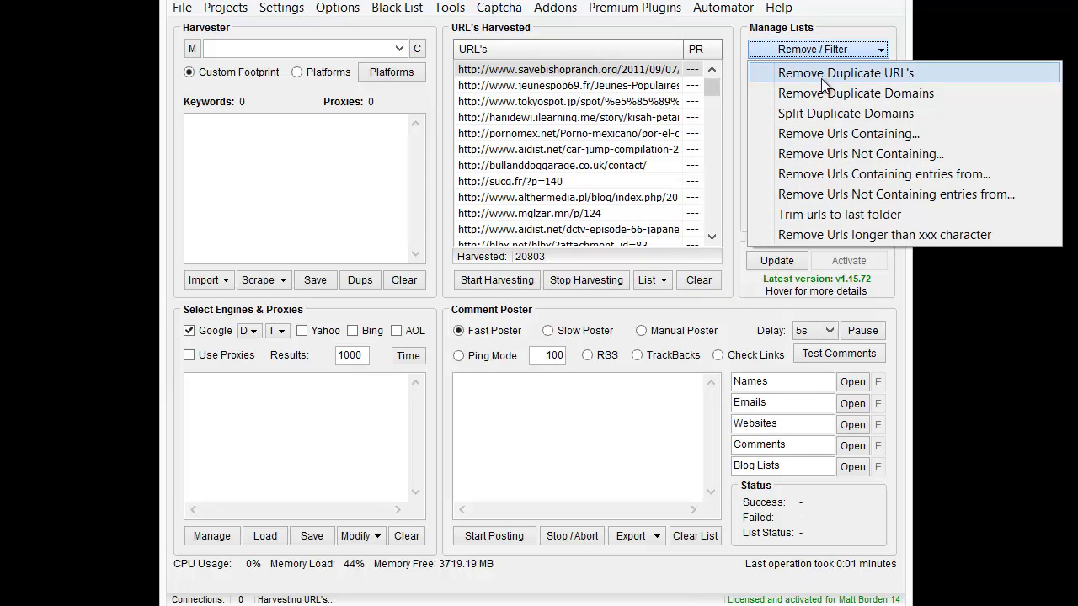
pyautogui.click(911, 153)
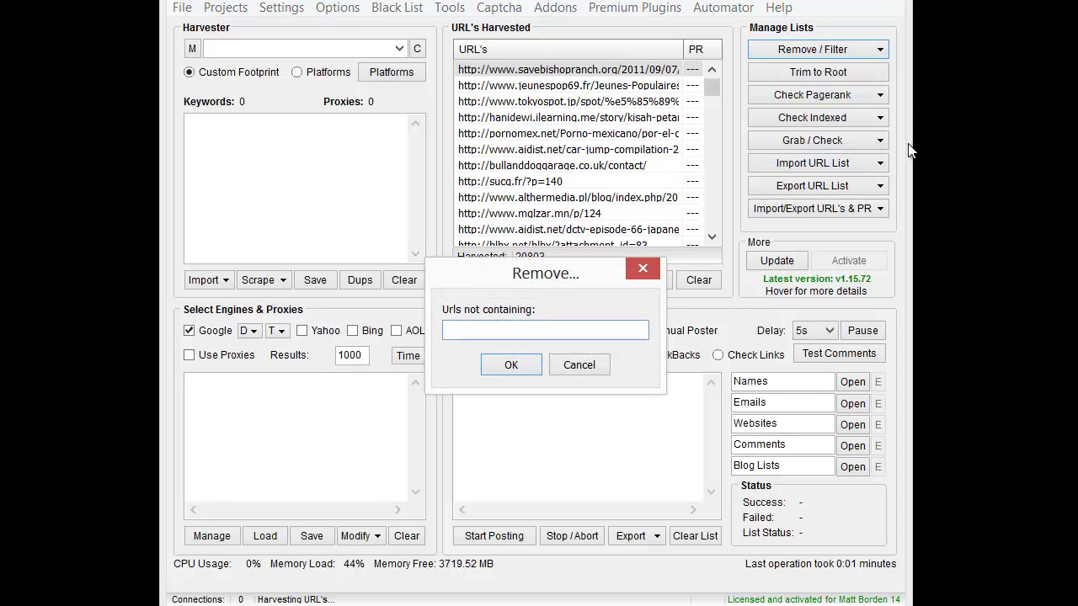
pyautogui.write('.edu')
pyautogui.press('Return')
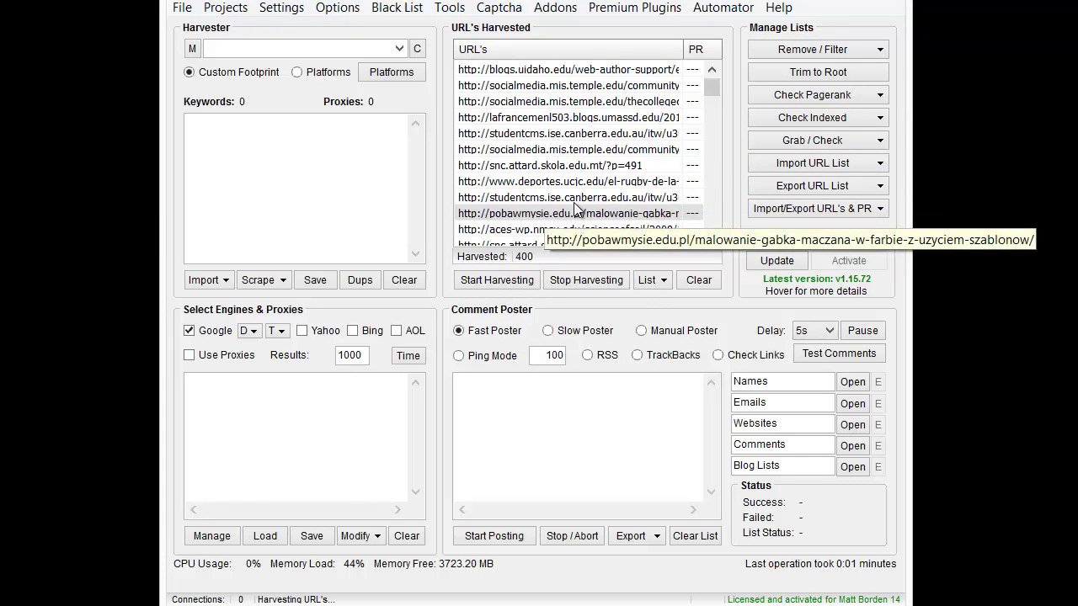
pyautogui.click(832, 50)
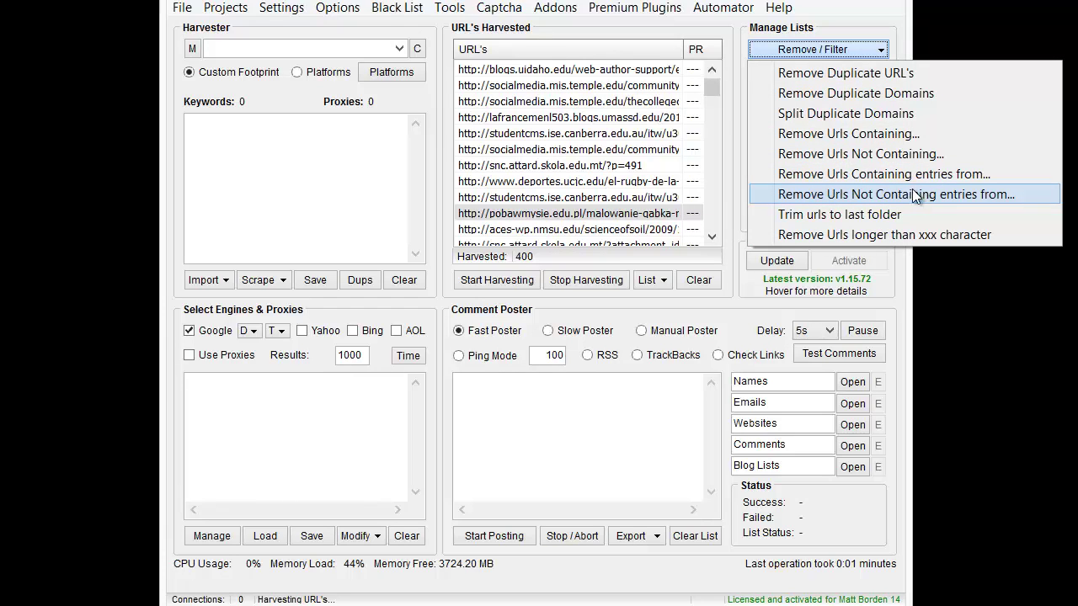
pyautogui.click(834, 133)
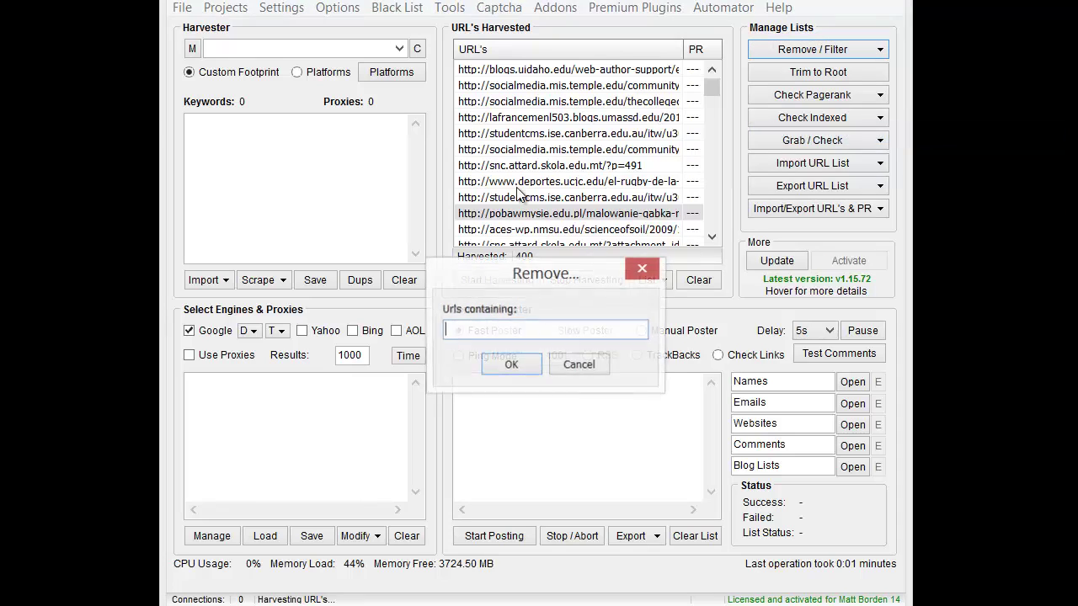
pyautogui.click(601, 366)
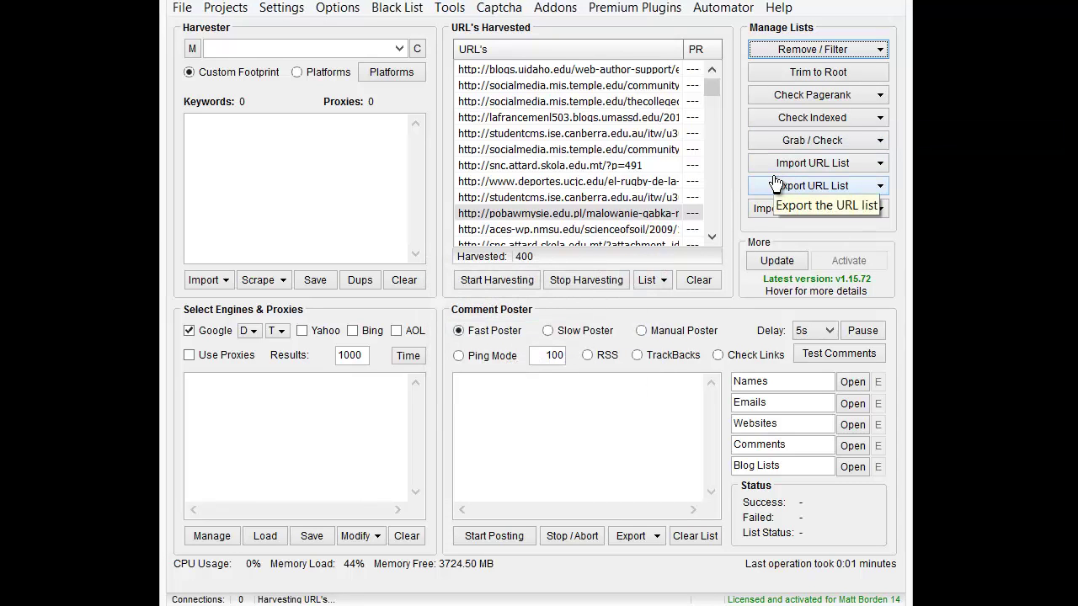
pyautogui.click(815, 50)
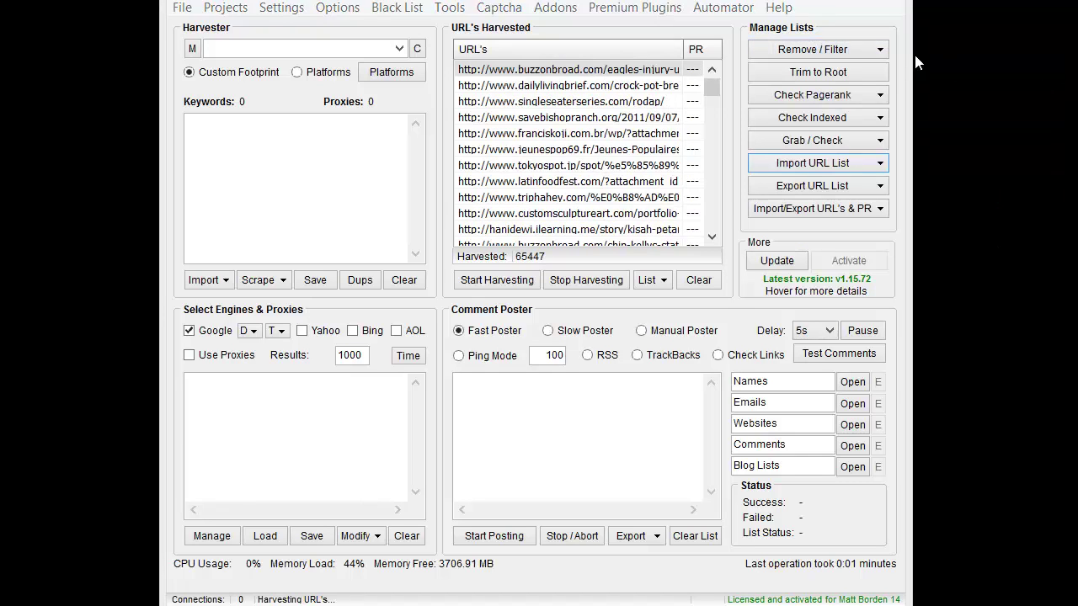
# Remove duplicate URLs from the reloaded harvested list and dismiss the result message.
pyautogui.click(874, 49)
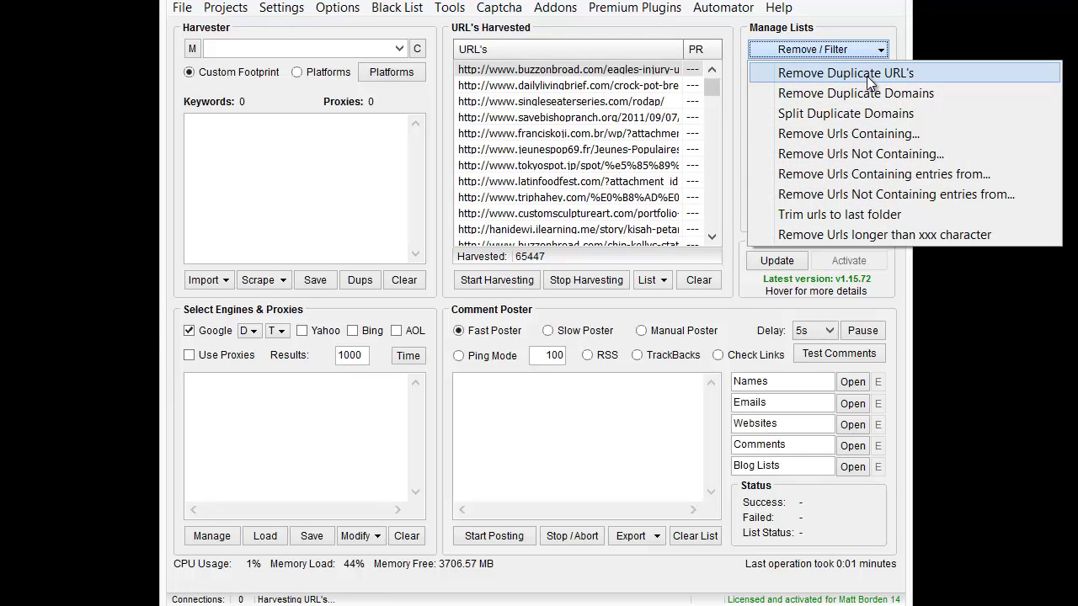
pyautogui.click(866, 74)
pyautogui.click(604, 385)
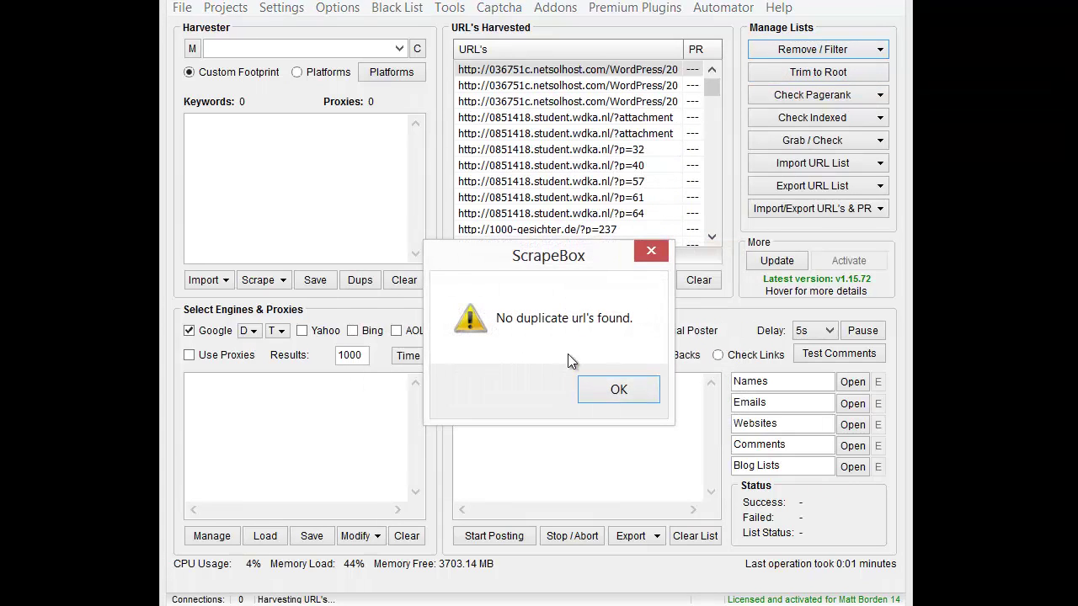
pyautogui.click(612, 399)
# Remove duplicate domains from the harvested URL list, confirming any message that appears.
pyautogui.click(820, 52)
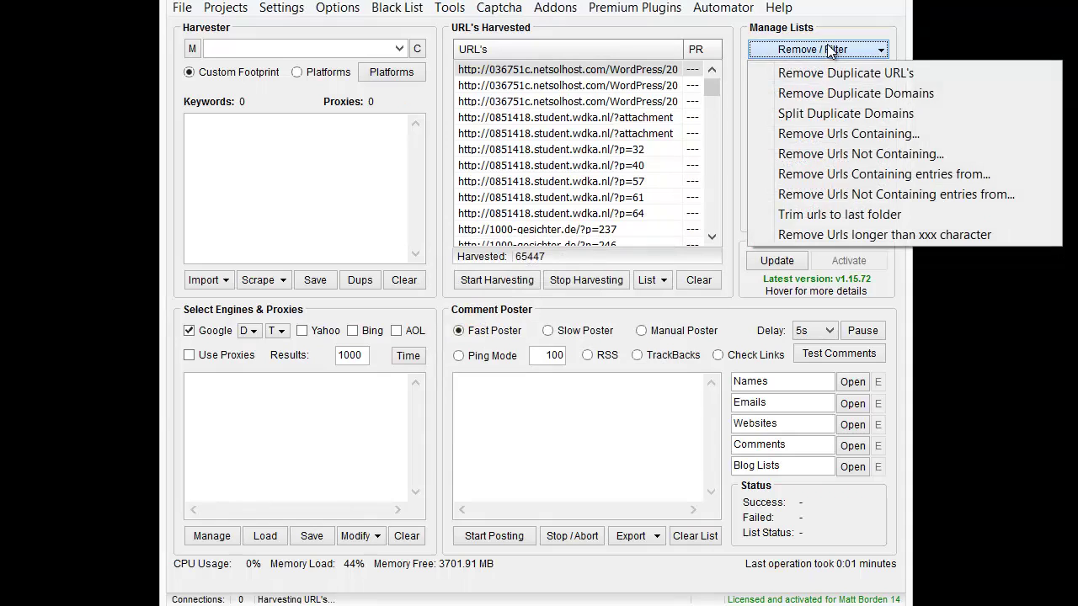
pyautogui.click(845, 93)
pyautogui.click(619, 389)
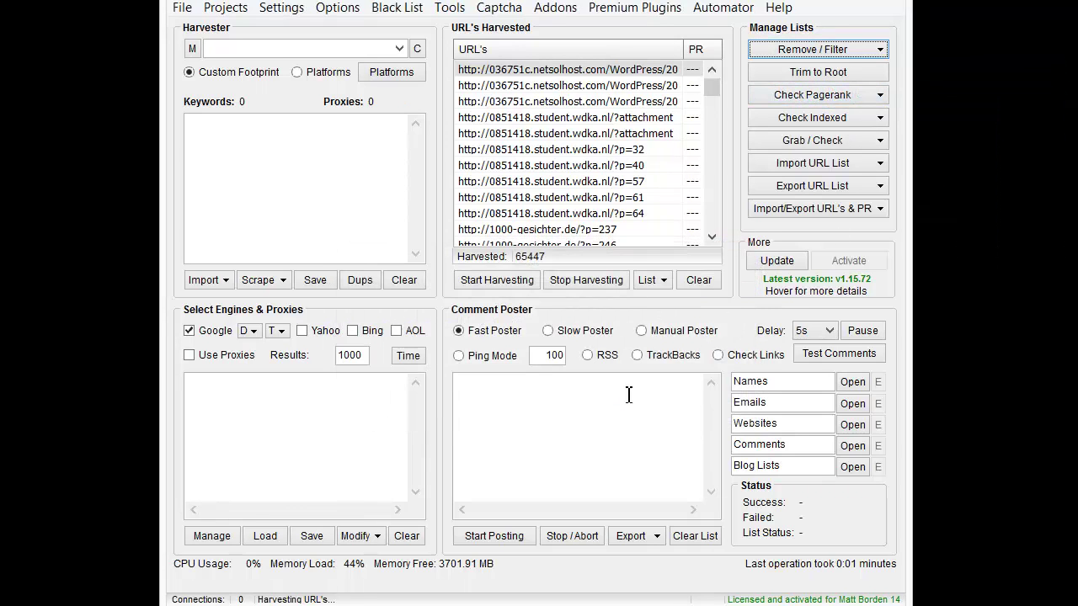
pyautogui.click(720, 392)
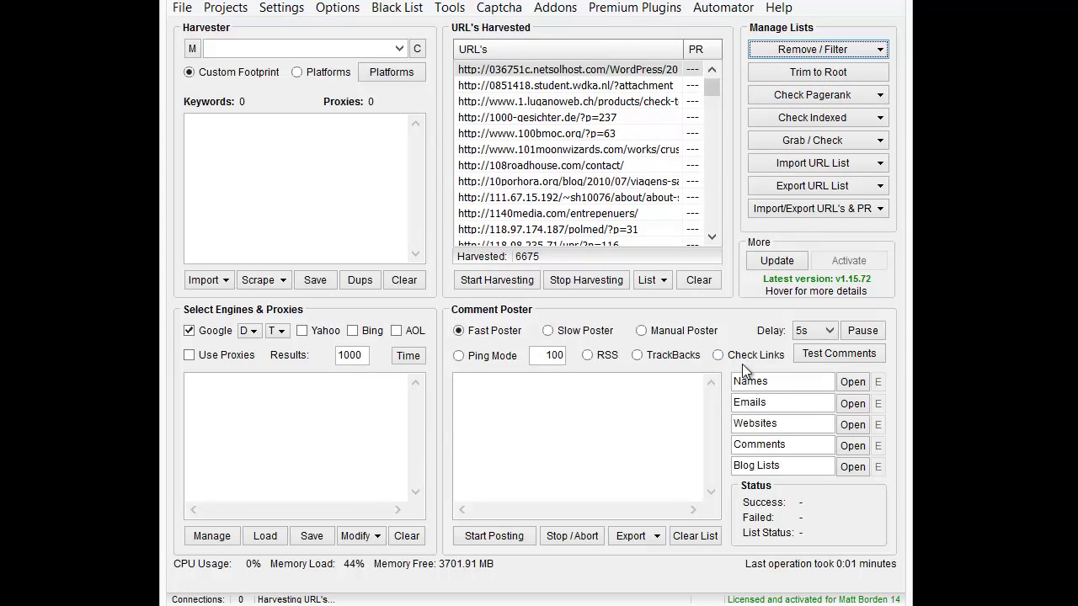
pyautogui.click(820, 49)
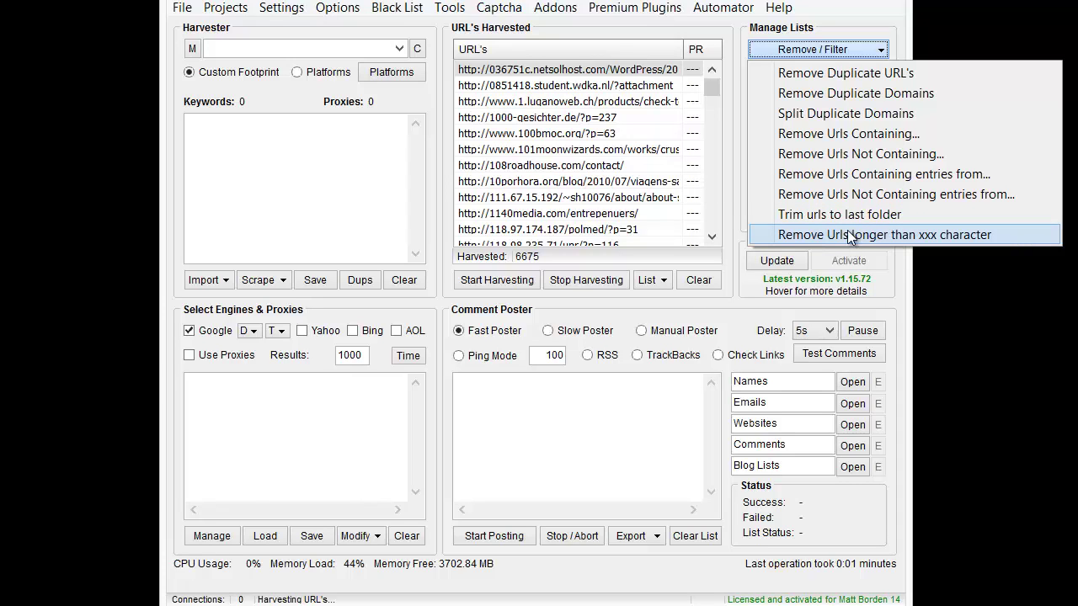
pyautogui.click(1071, 244)
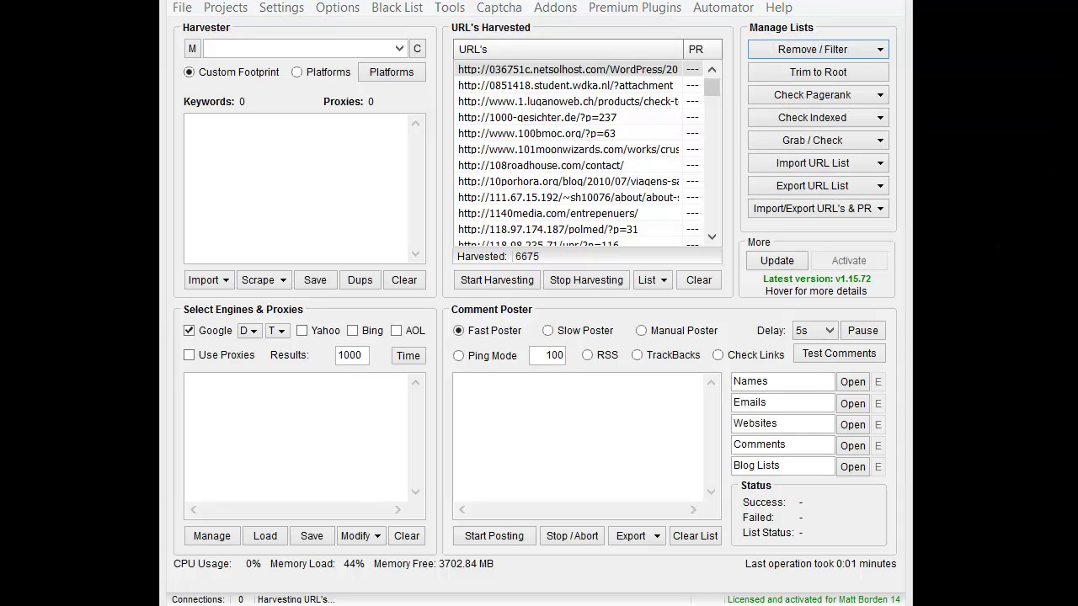
pyautogui.click(568, 198)
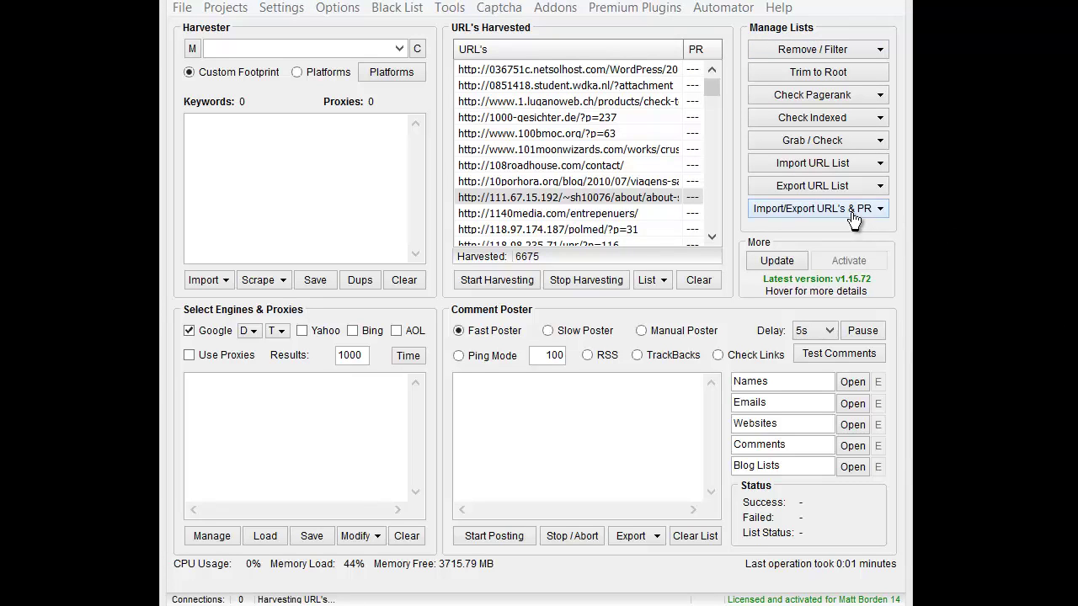
# Open the ScrapeBox DupRemove addon, examine its options for merging, deduplicating and splitting list files, and close it.
pyautogui.click(557, 7)
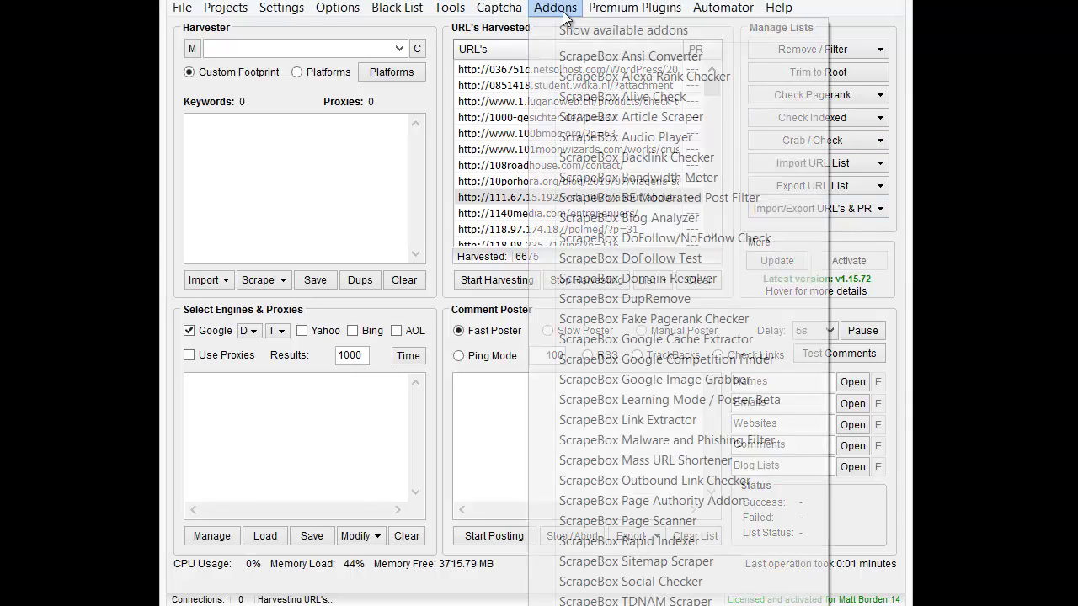
pyautogui.click(599, 299)
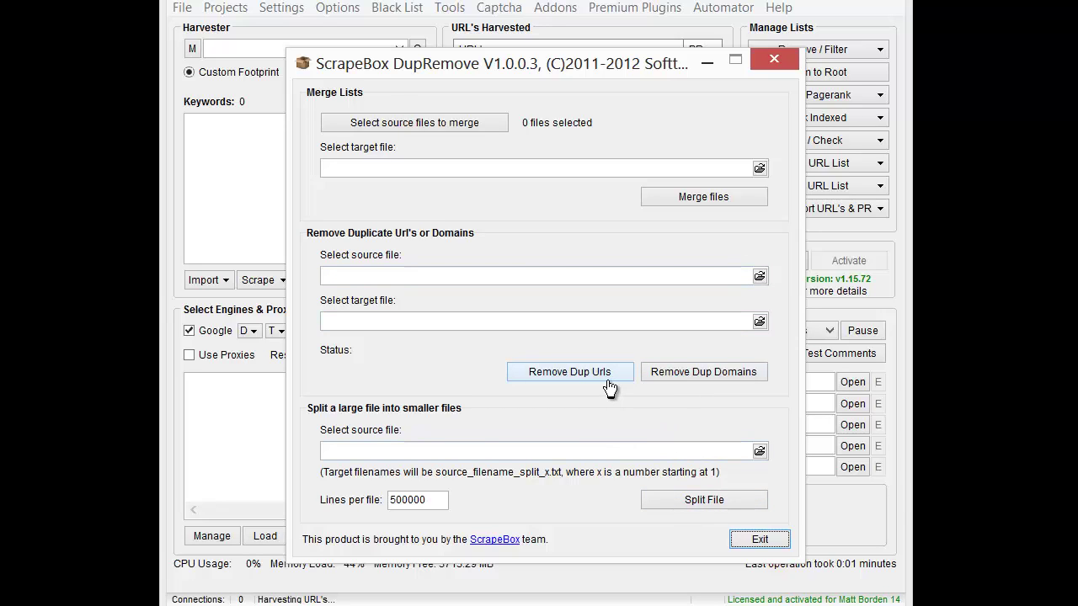
pyautogui.moveTo(600, 64); pyautogui.dragTo(562, 33)
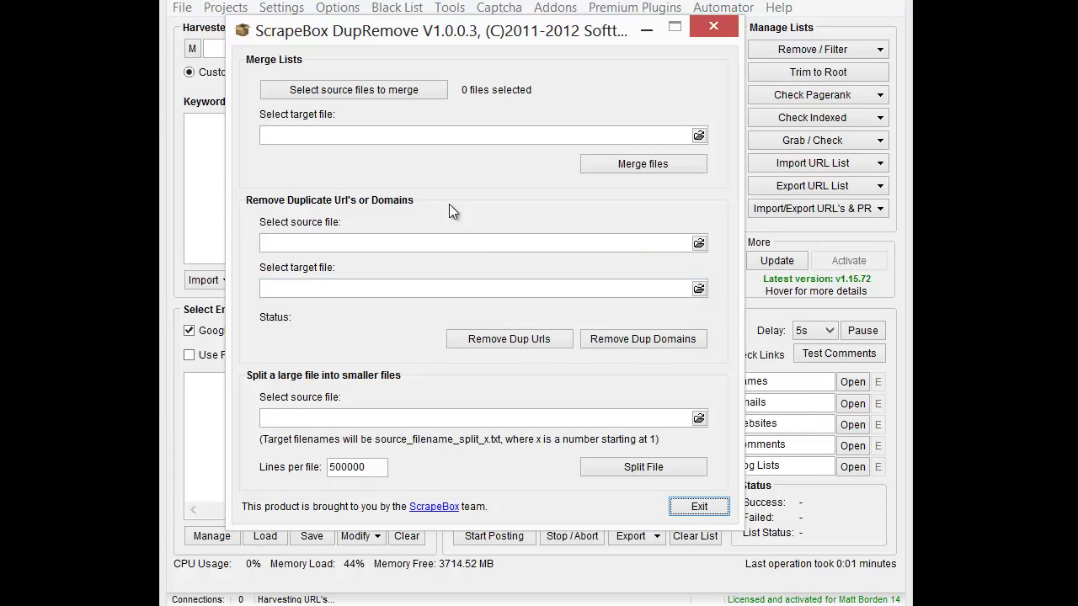
pyautogui.click(712, 505)
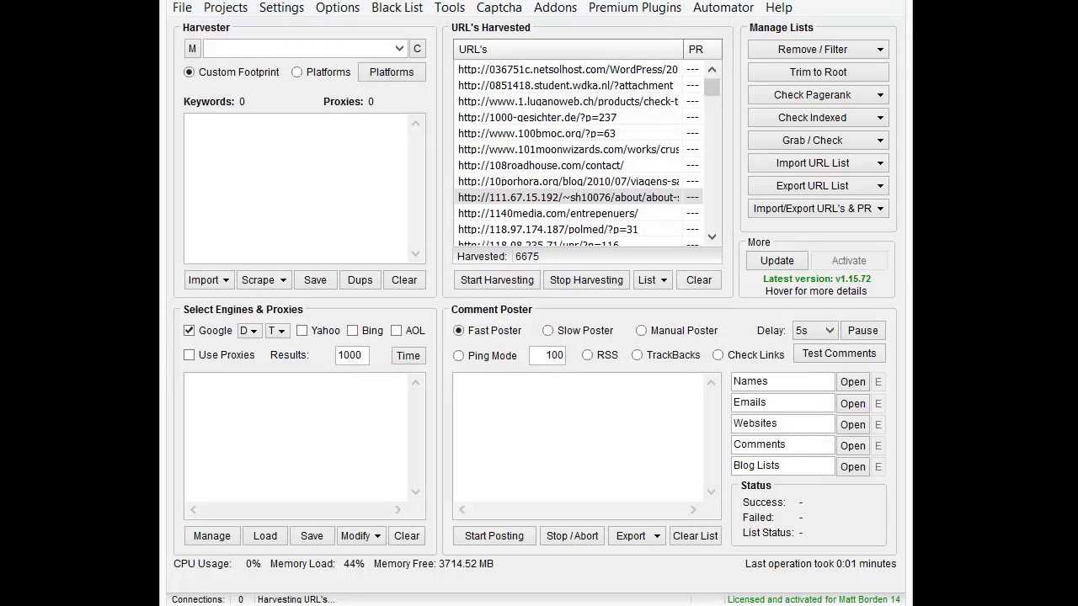